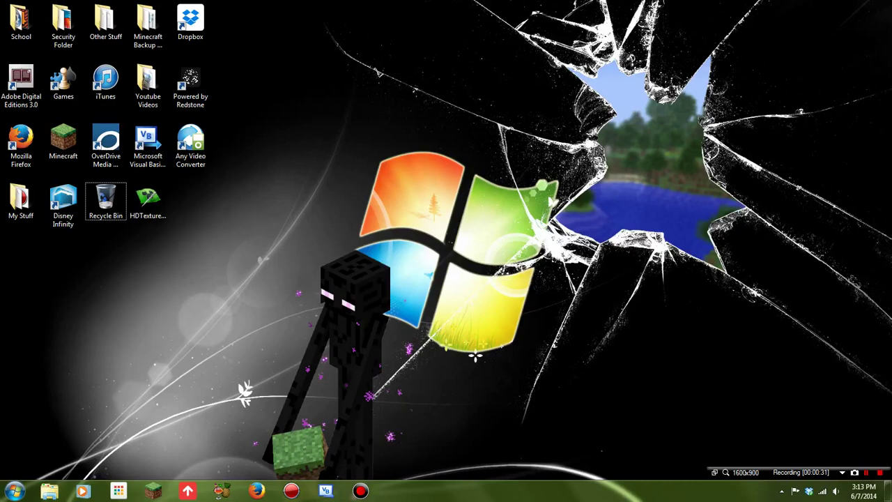
Launch Firefox and run a Google search for 'smart moving mod'.
click(256, 491)
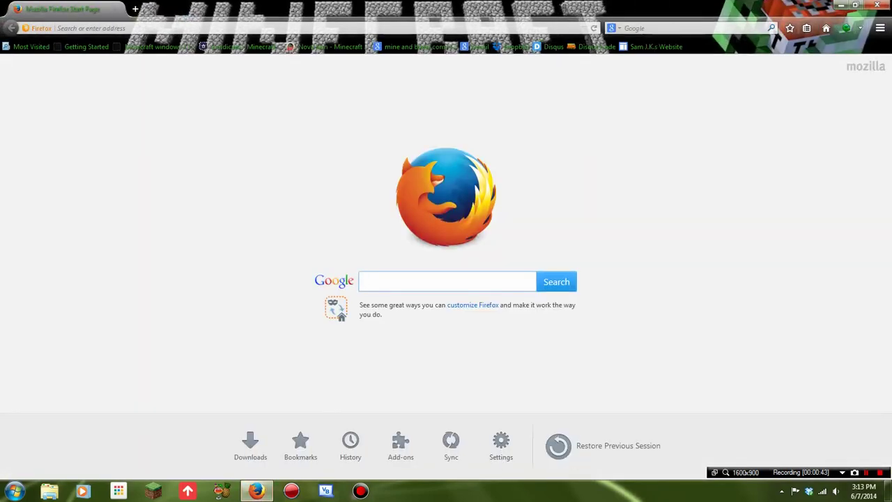
click(648, 28)
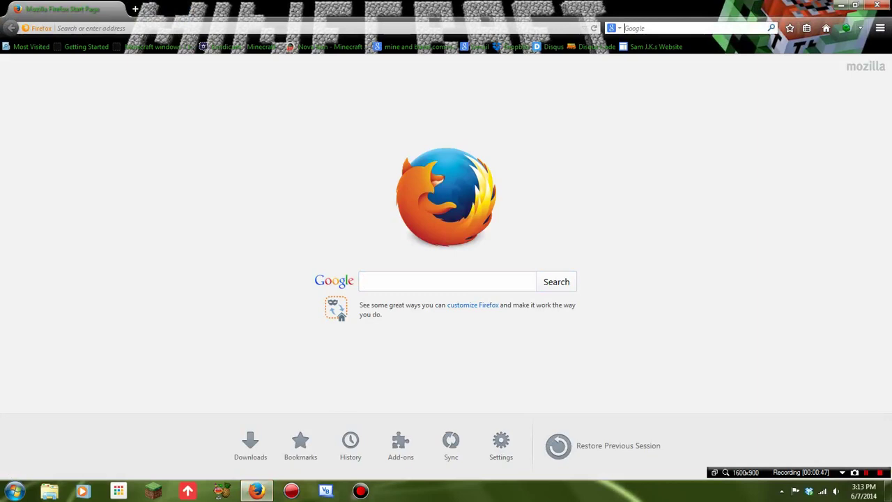
text(smart)
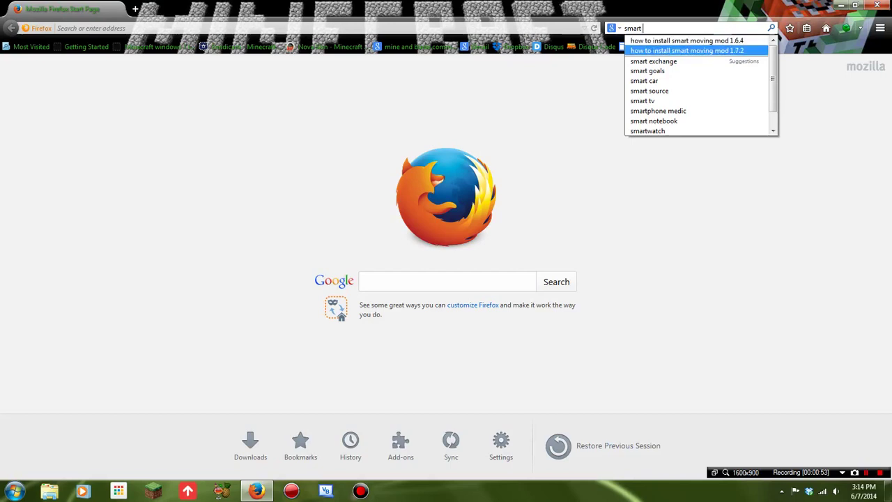
scroll(697, 89, down, 1)
scroll(697, 111, up, 1)
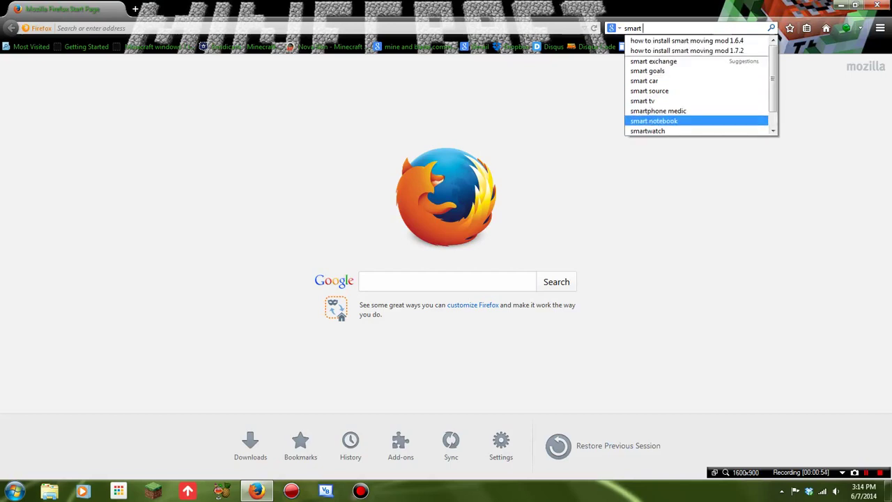
text(movi)
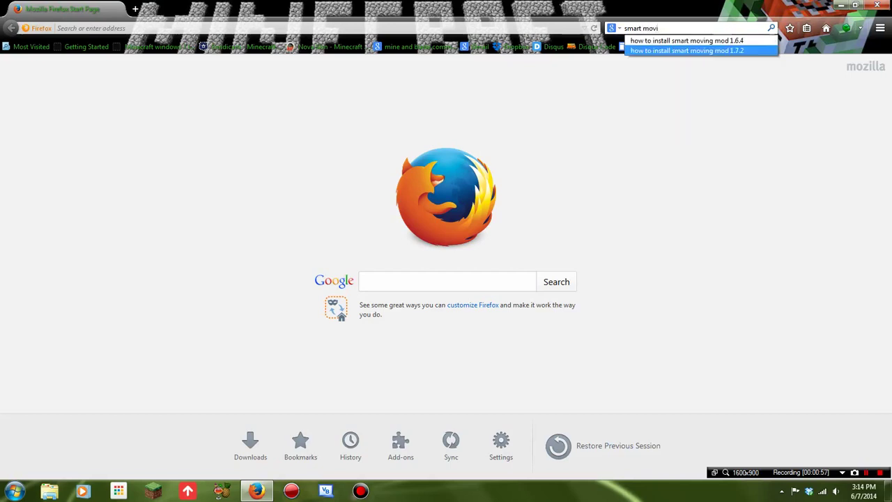
text(ng mo)
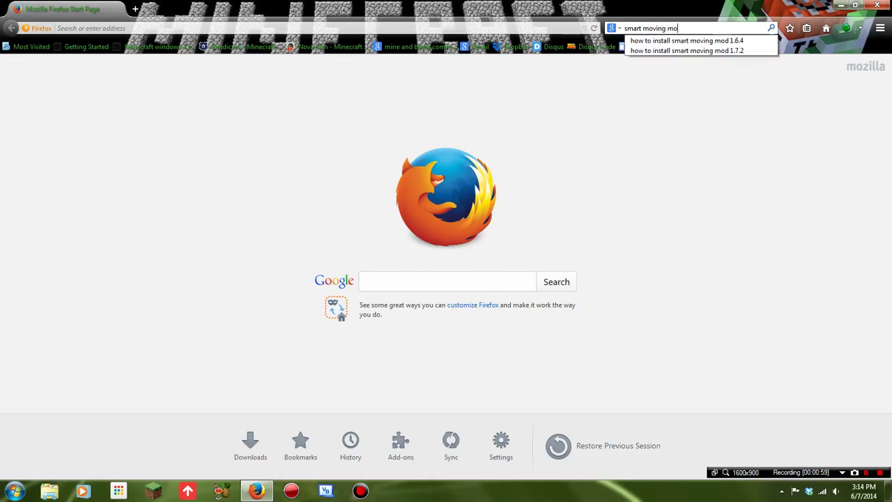
text(d)
key(Return)
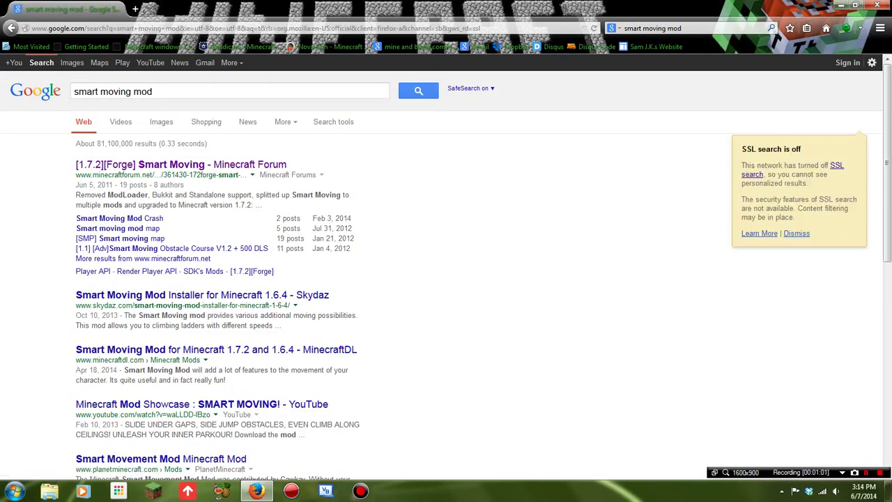
Open the Minecraft Forum Smart Moving thread and scroll to the Current Version 15.0 download links.
click(202, 164)
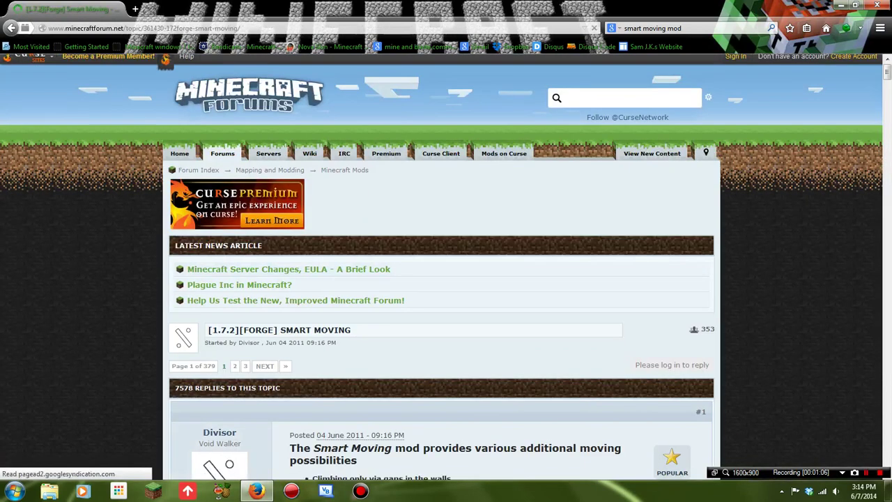
scroll(446, 279, down, 2)
scroll(446, 279, down, 2)
scroll(446, 279, down, 2)
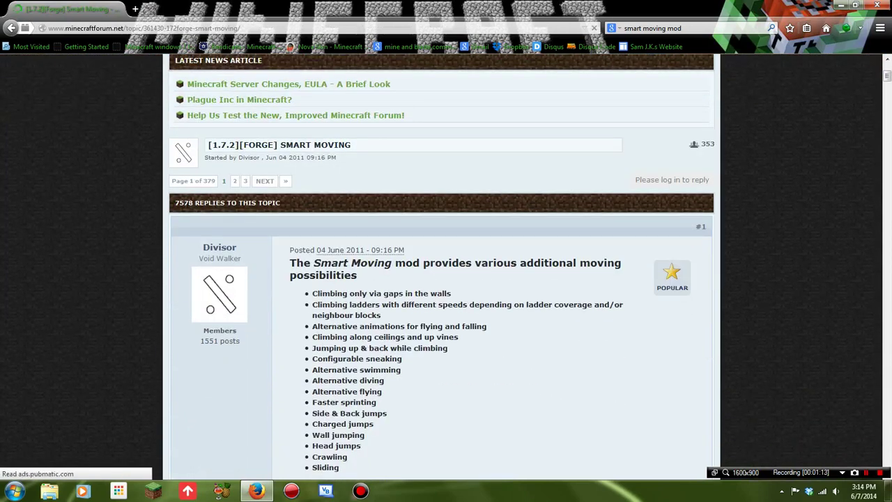
scroll(446, 279, down, 4)
scroll(446, 279, down, 3)
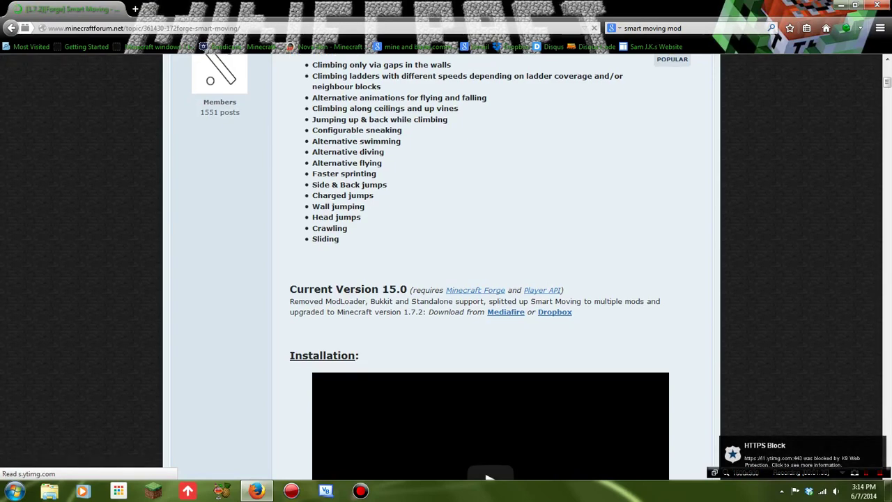
scroll(446, 279, down, 5)
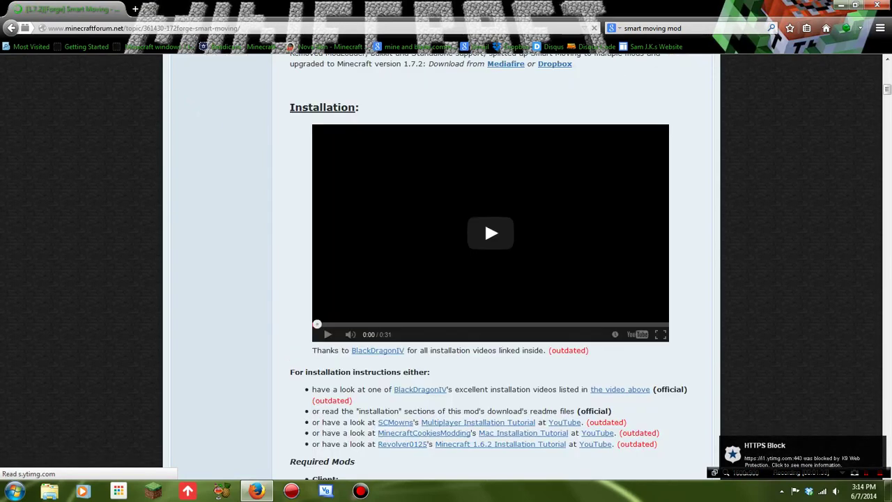
scroll(446, 279, down, 4)
scroll(446, 279, up, 9)
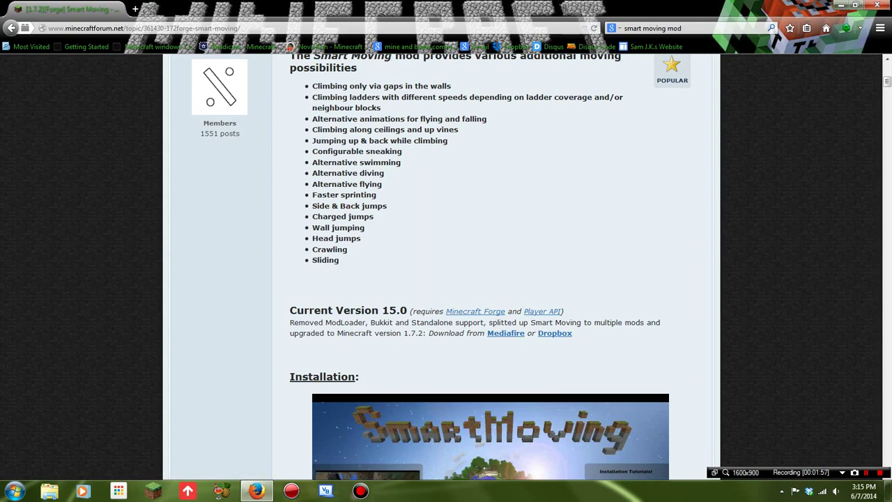
Save the Smart Moving 15.0 zip from the Dropbox download link.
click(555, 334)
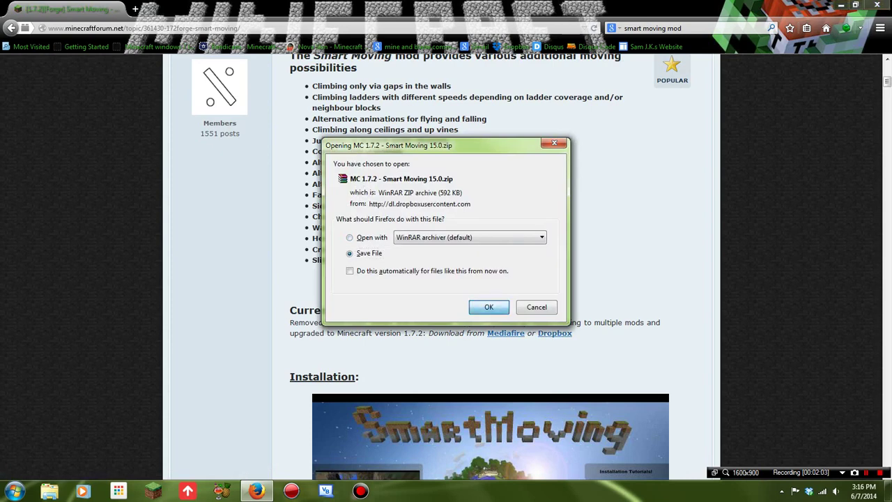
click(489, 306)
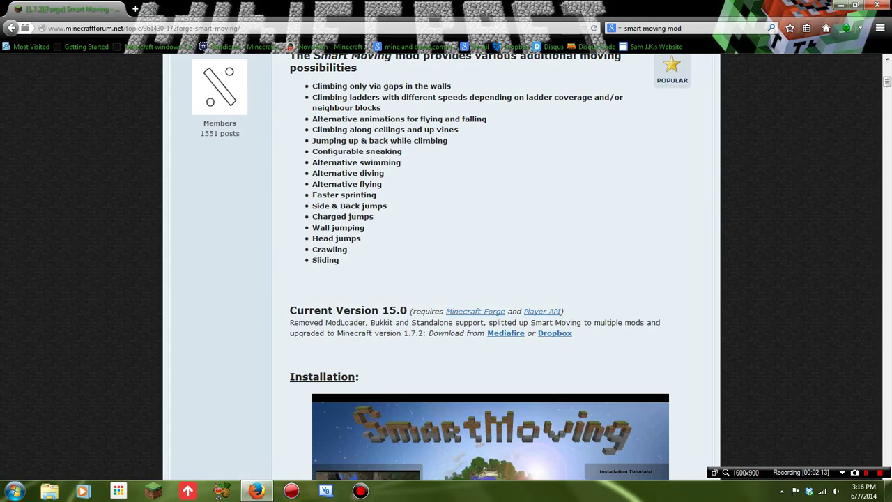
scroll(446, 264, up, 3)
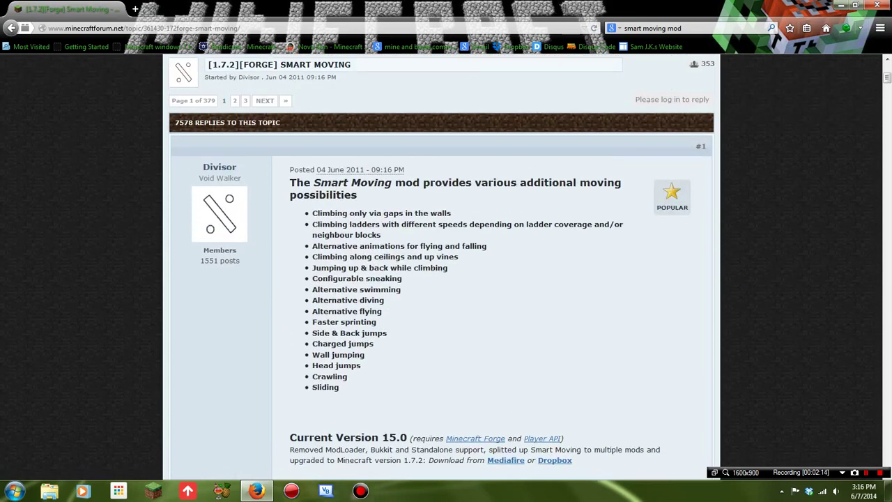
scroll(446, 268, down, 2)
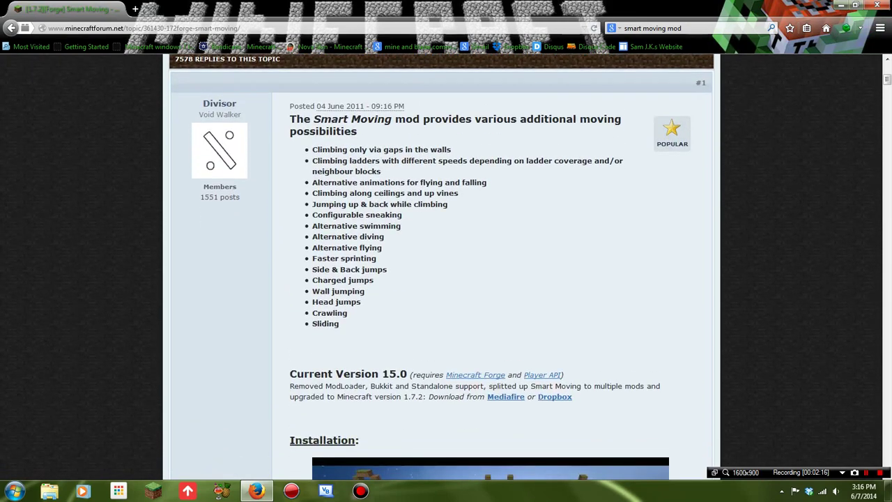
Open the linked Player API thread and scroll to its Core 1.4 download links.
click(543, 375)
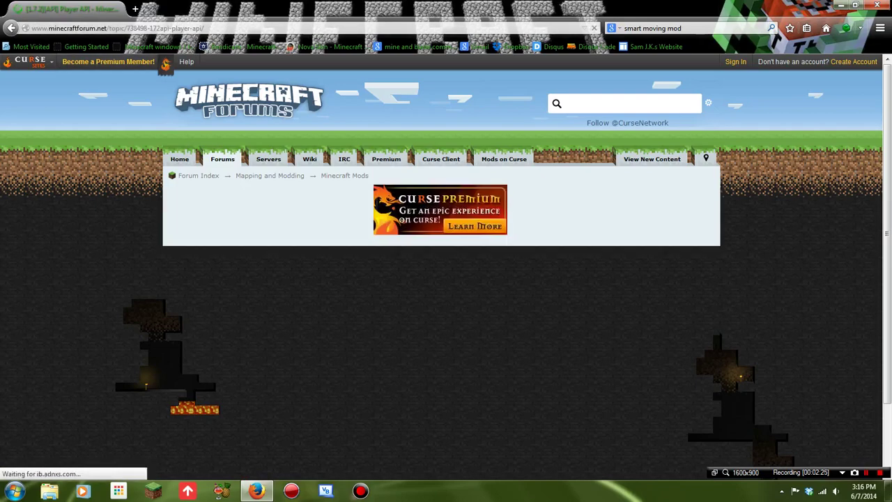
scroll(446, 268, down, 3)
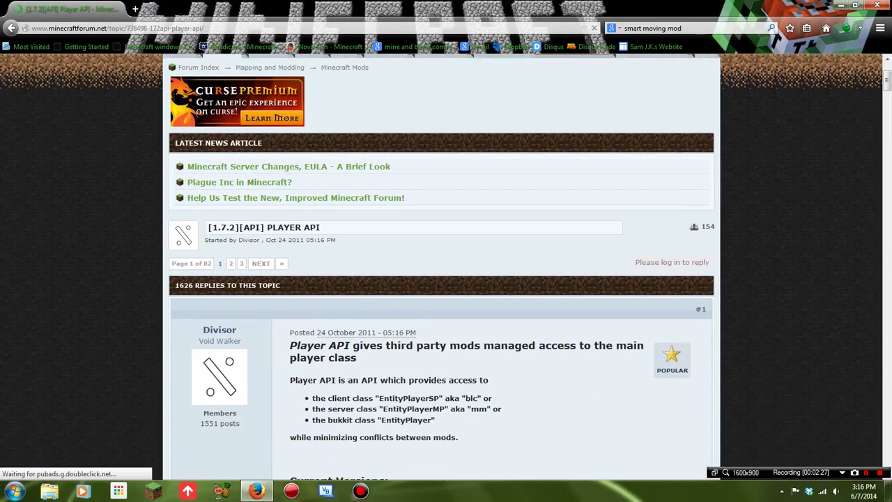
scroll(446, 268, down, 4)
scroll(446, 268, down, 2)
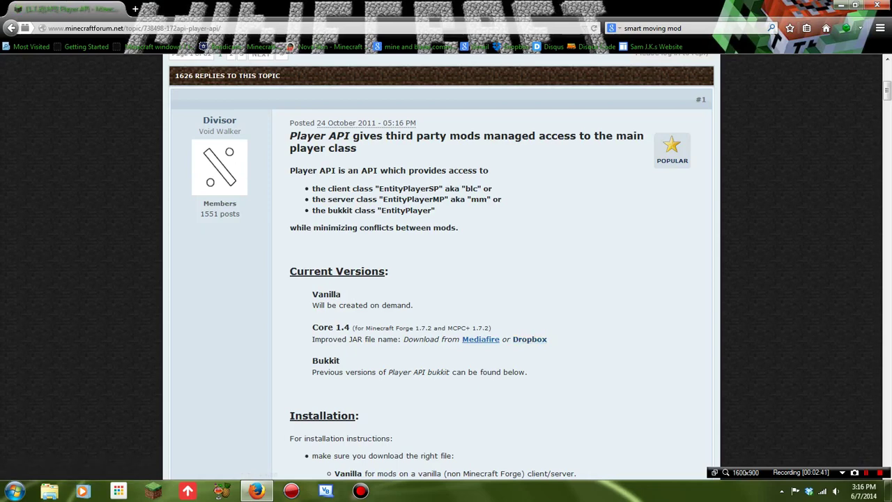
Save the Player API Core 1.4 zip from its Dropbox link.
click(530, 339)
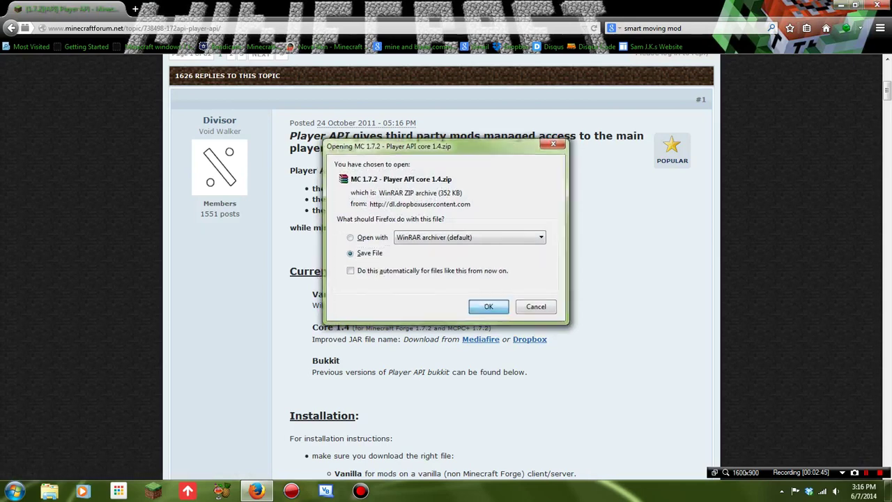
key(Return)
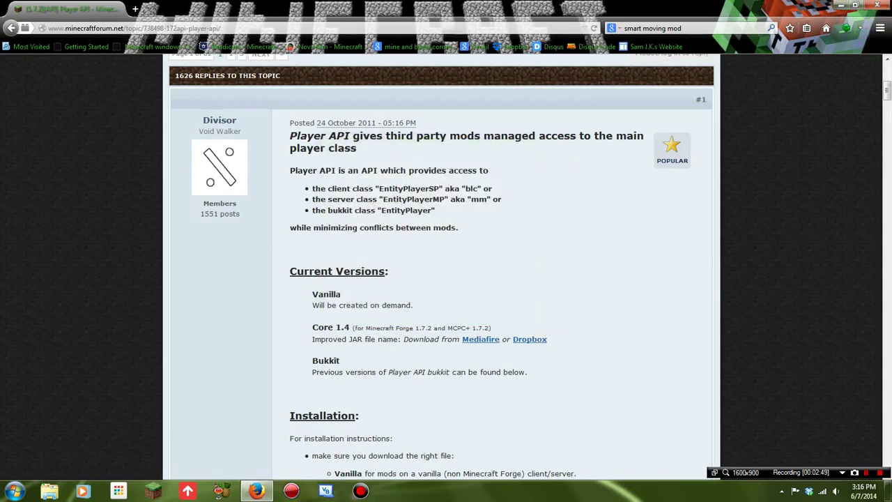
scroll(446, 265, down, 5)
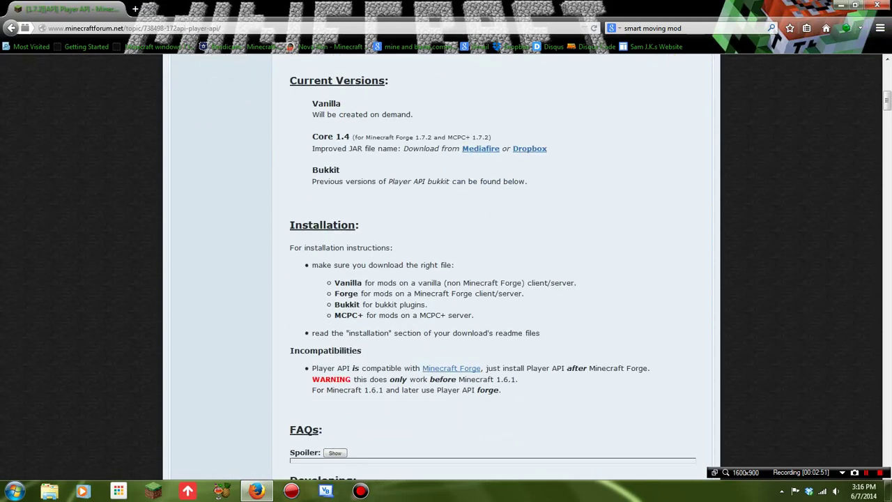
scroll(446, 265, up, 3)
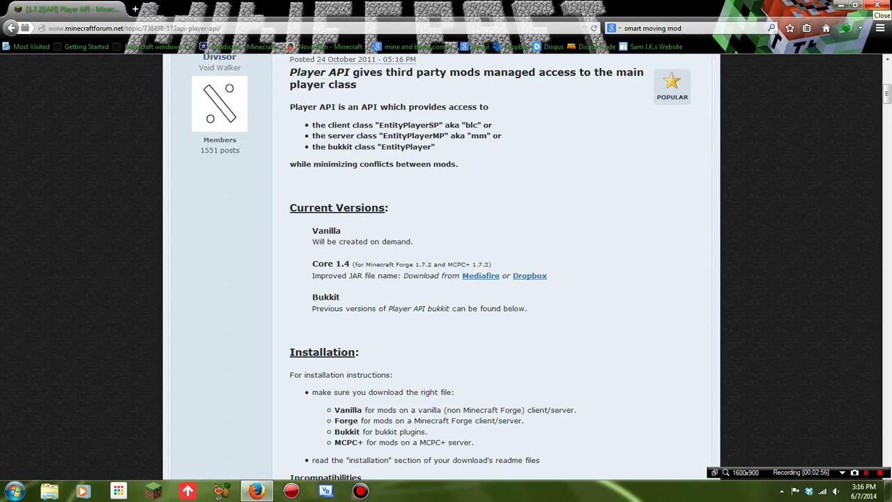
Close Firefox, drag the Smart Moving zip to the desktop, and search Start for %appdata%.
click(877, 6)
key(super)
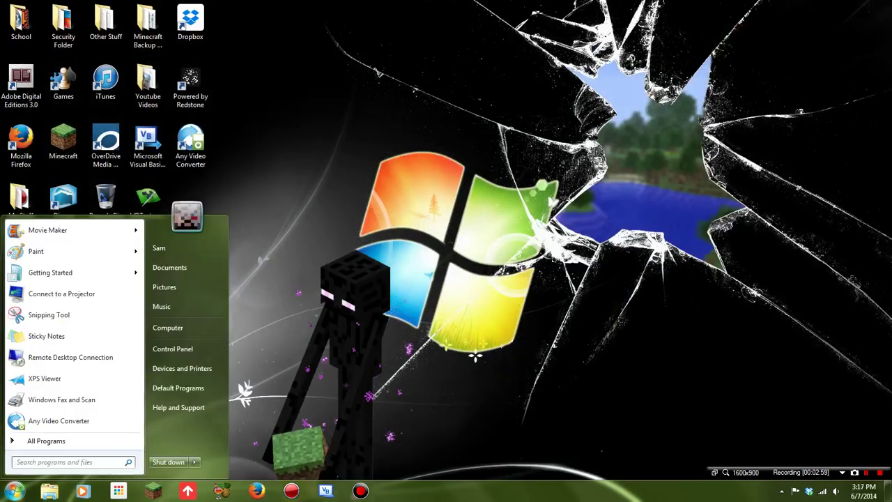
text(smart)
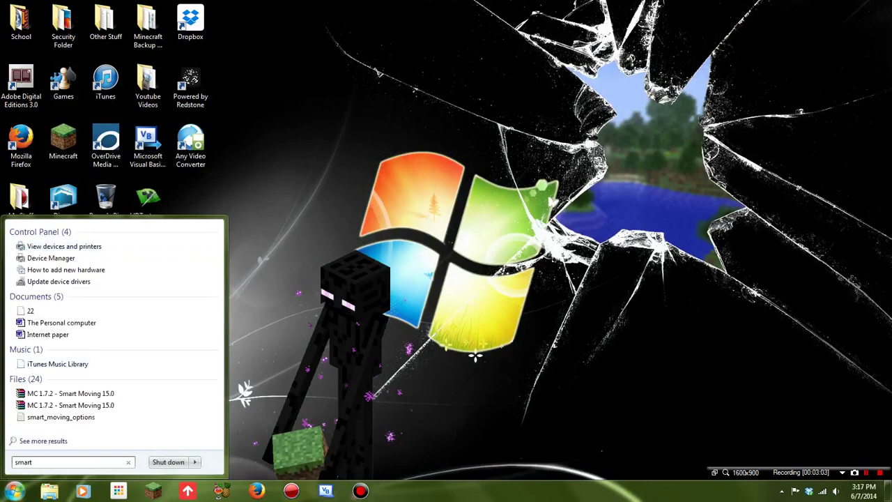
drag(69, 394, 317, 327)
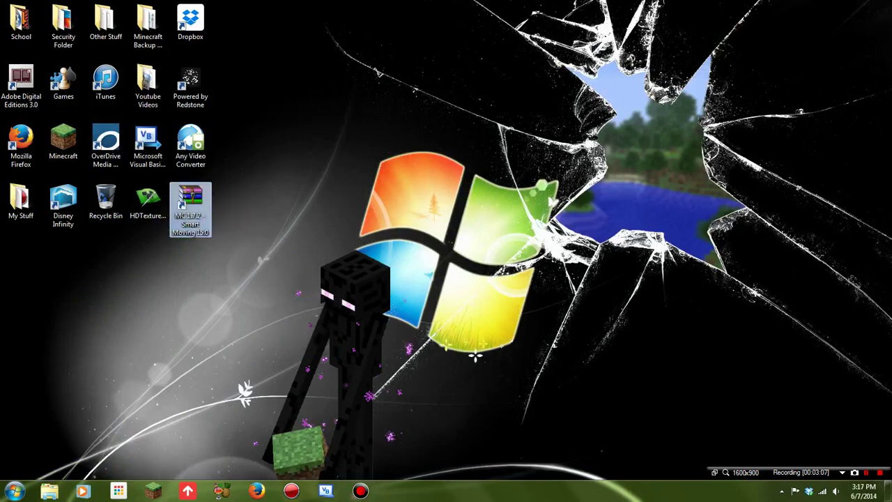
click(14, 491)
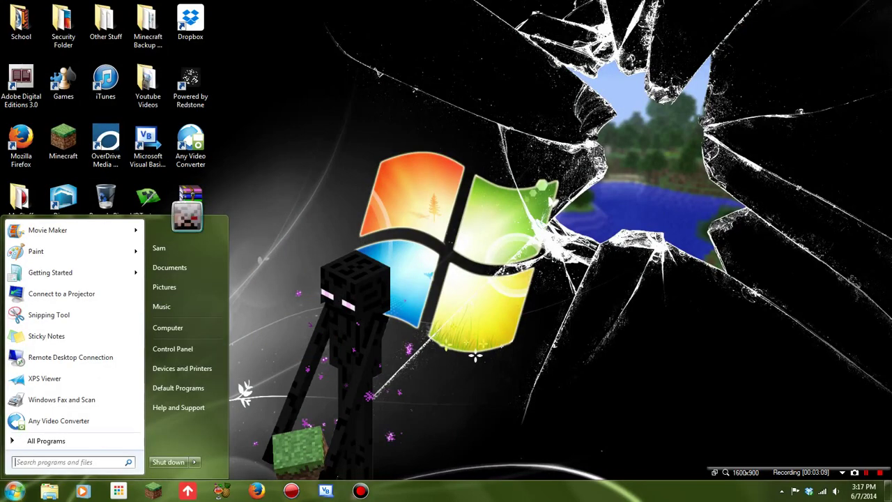
text(%appd)
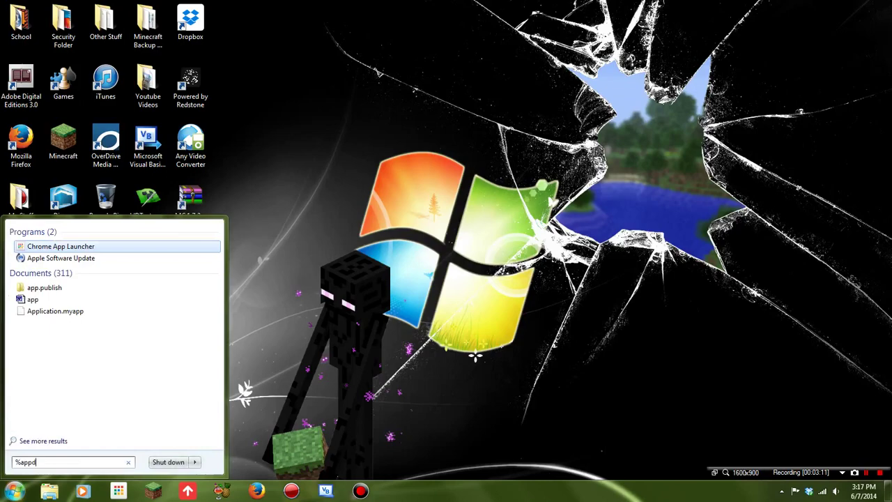
text(ata%)
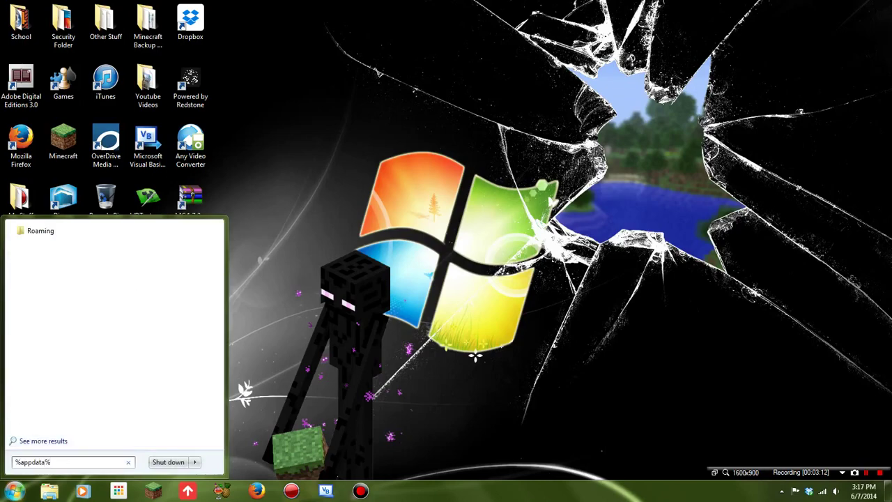
Open the empty .minecraft mods folder in AppData Roaming and select the Smart Moving zip on the desktop.
key(Return)
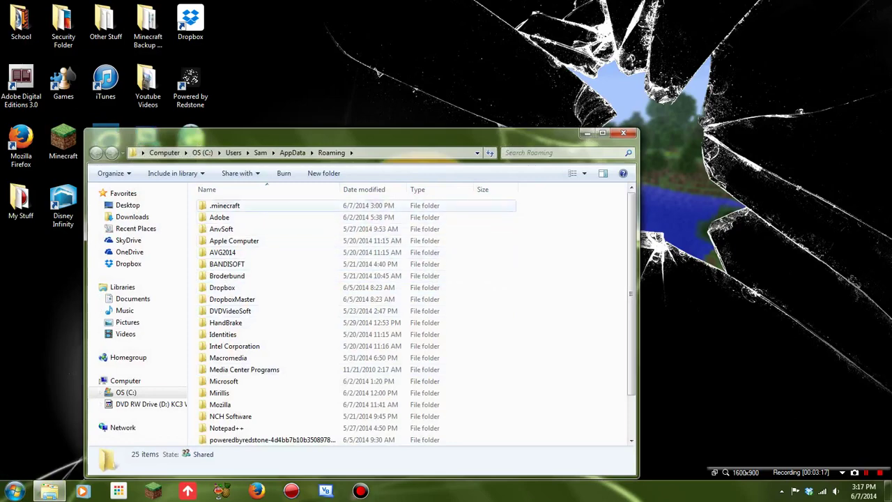
double_click(224, 205)
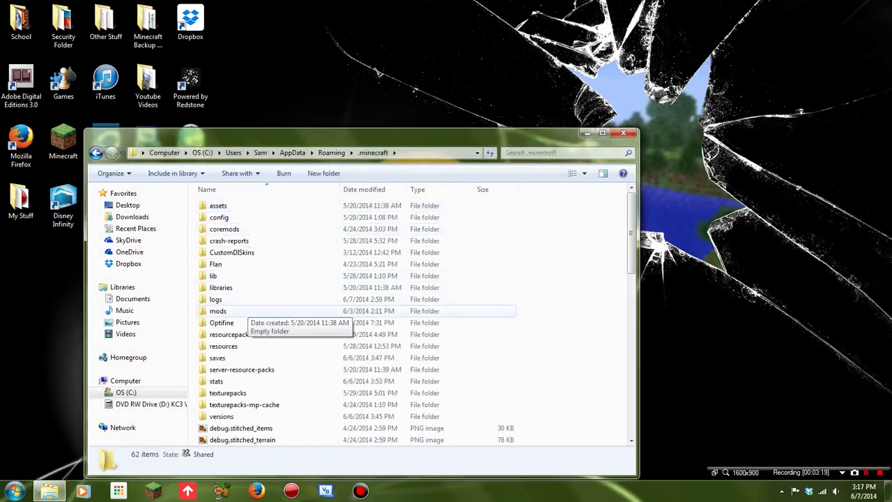
double_click(237, 311)
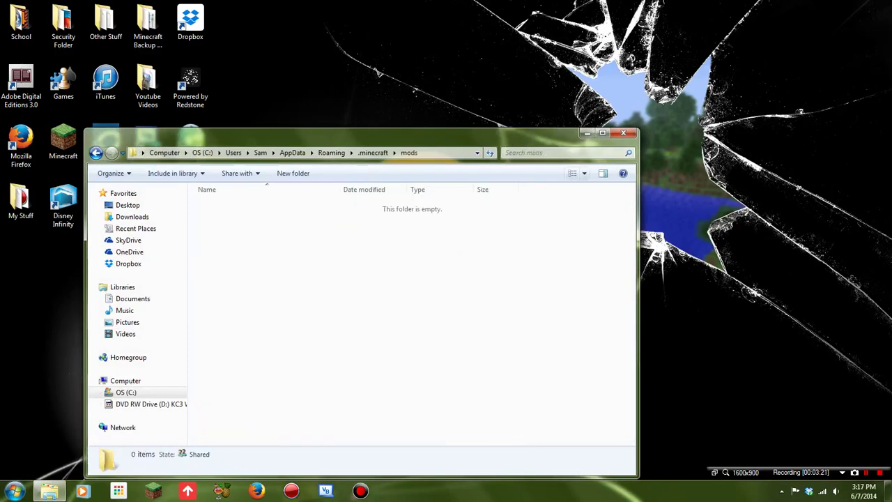
drag(418, 133, 624, 72)
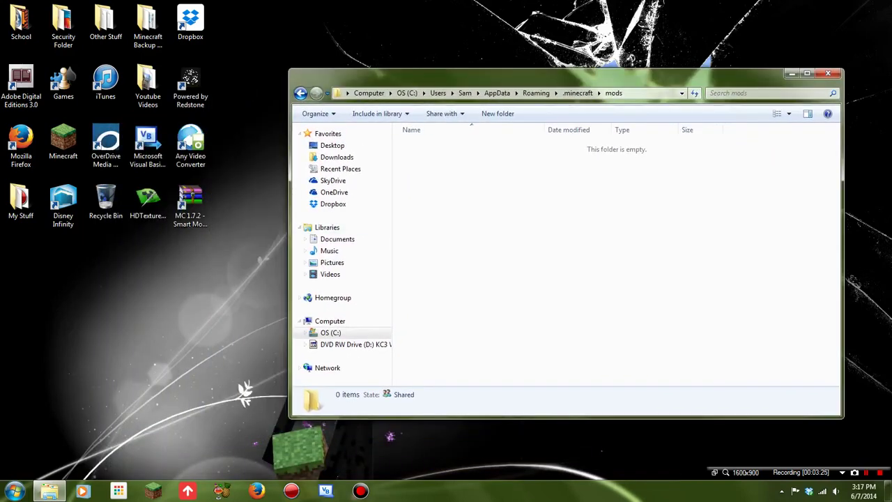
click(190, 202)
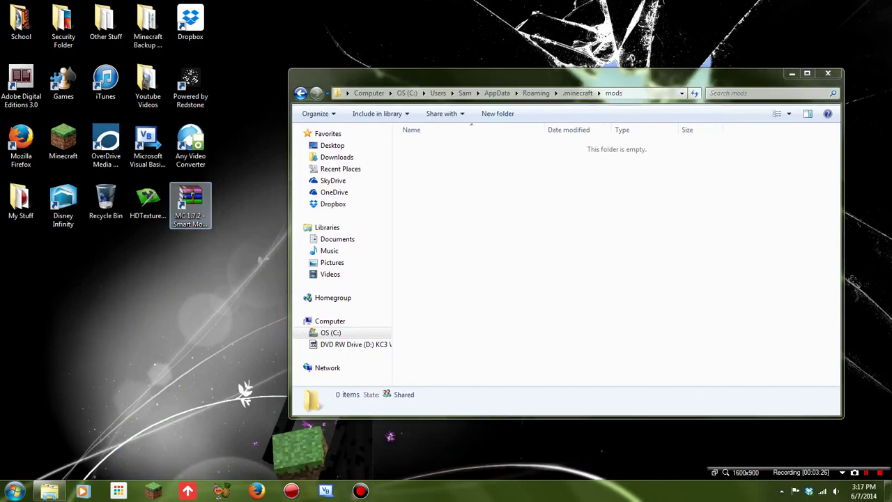
Copy the SmartCore, SmartMoving and SmartRender jars from the archive into mods, then close the folder.
double_click(190, 202)
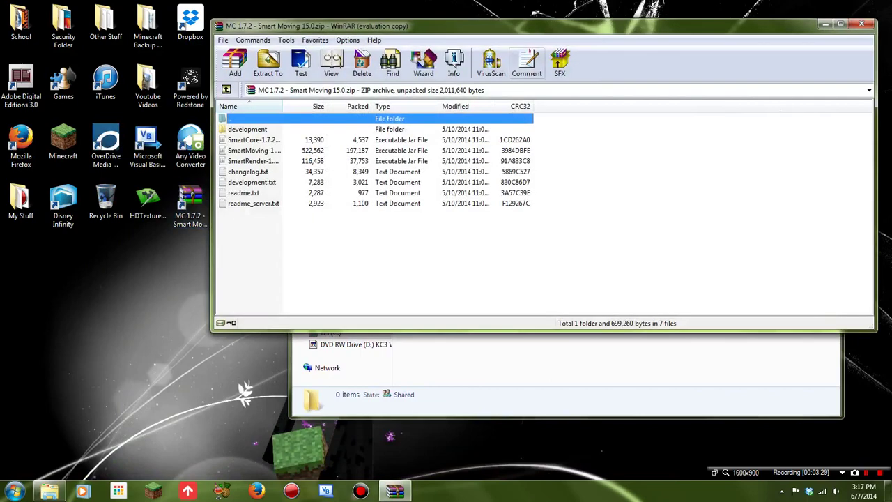
drag(314, 26, 167, 209)
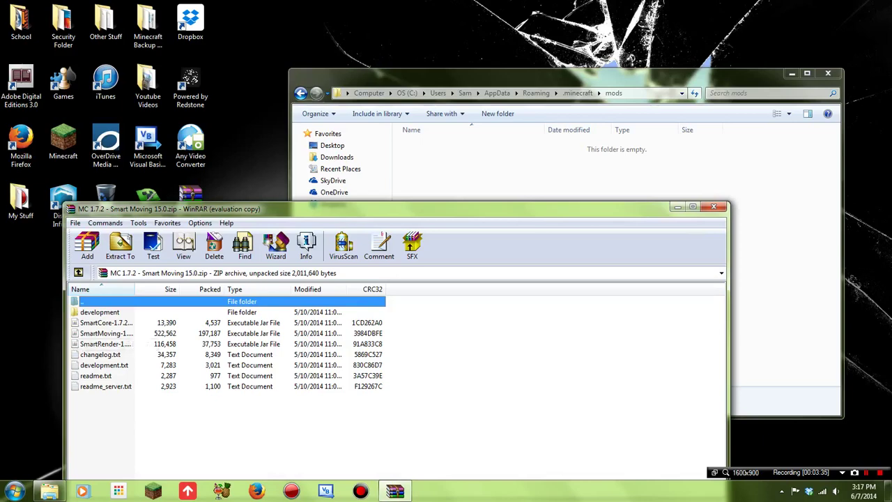
drag(460, 321, 386, 343)
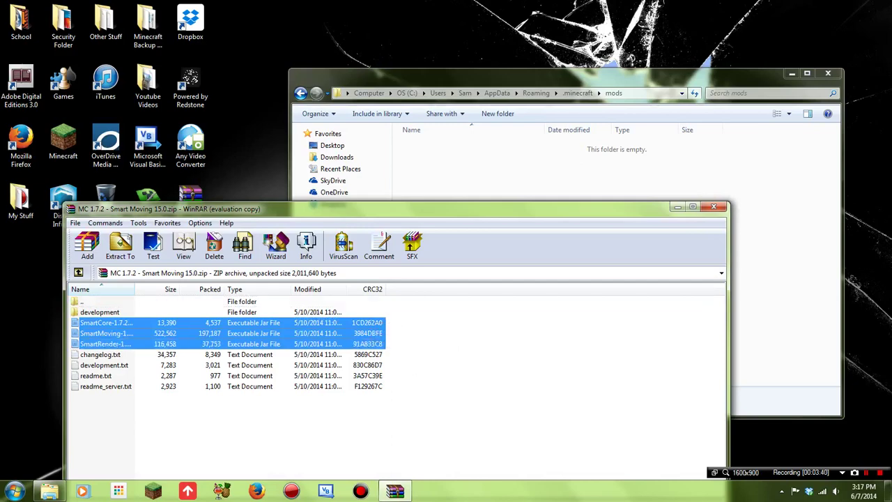
drag(313, 333, 558, 244)
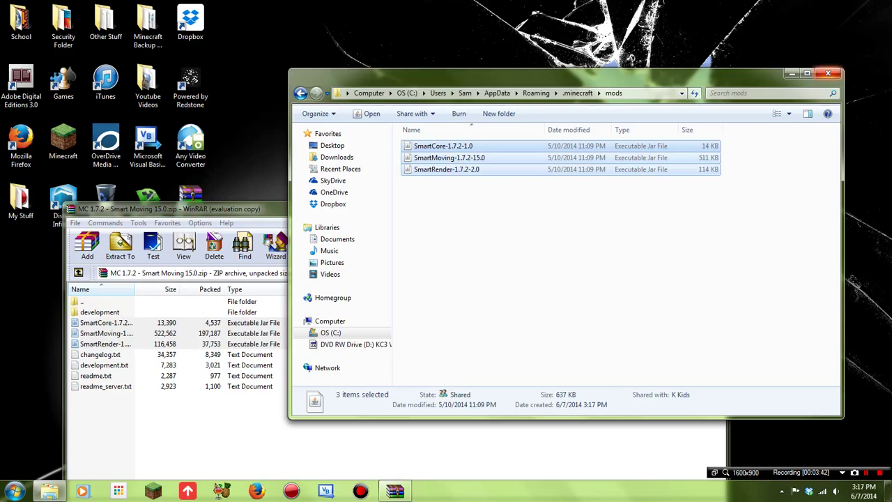
click(828, 73)
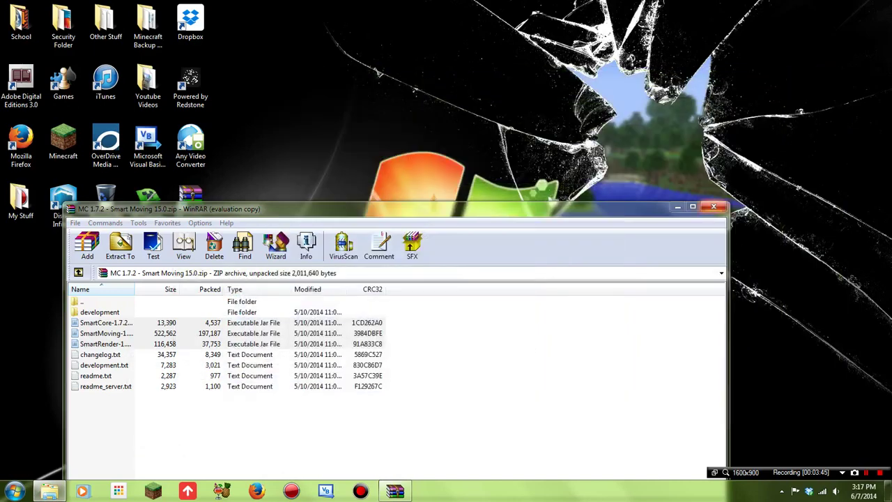
Close WinRAR, then place the Player API core 1.4 zip on the desktop and open it.
click(714, 206)
click(14, 491)
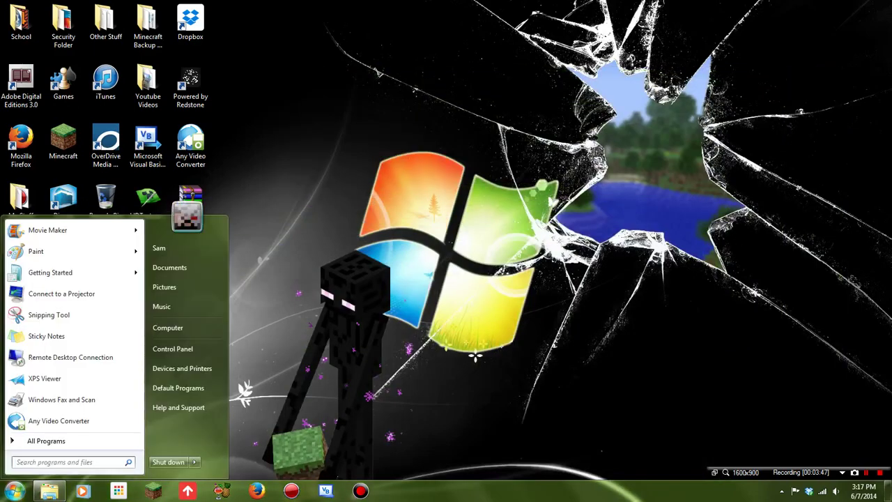
text(player)
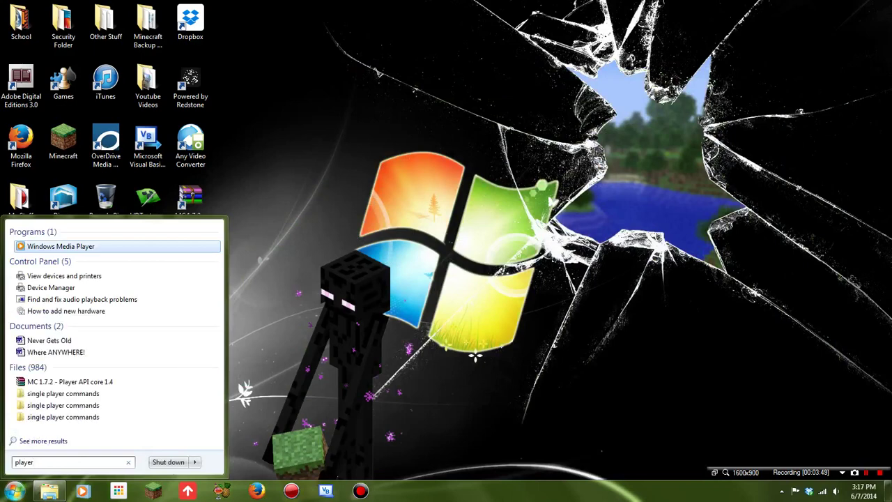
drag(70, 381, 306, 279)
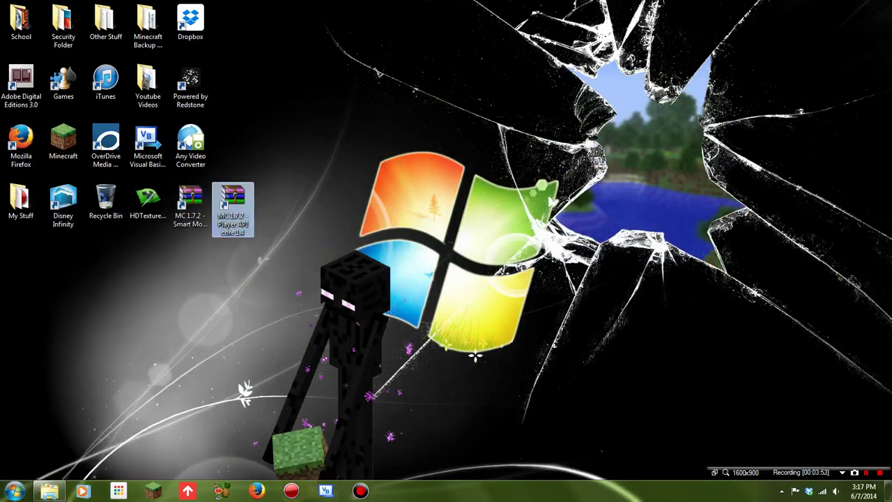
double_click(233, 210)
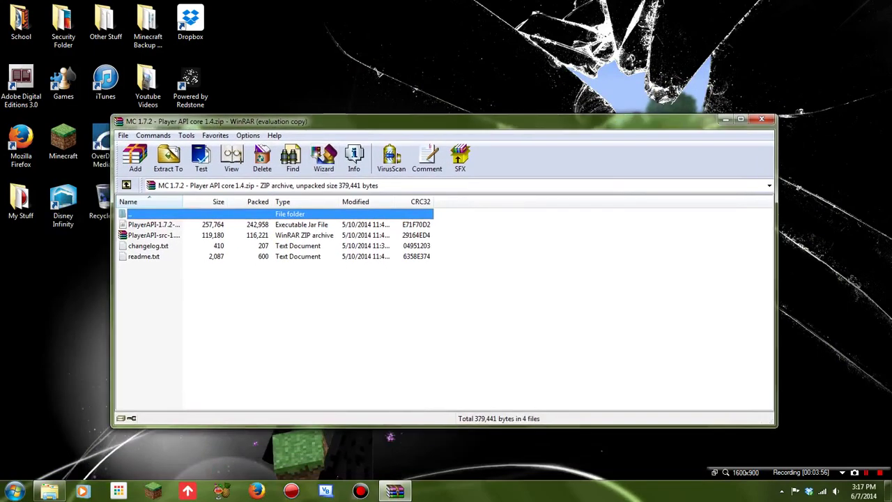
Copy the PlayerAPI-1.7.2-1.4 jar into the mods folder, then close Explorer and WinRAR.
key(alt+Tab)
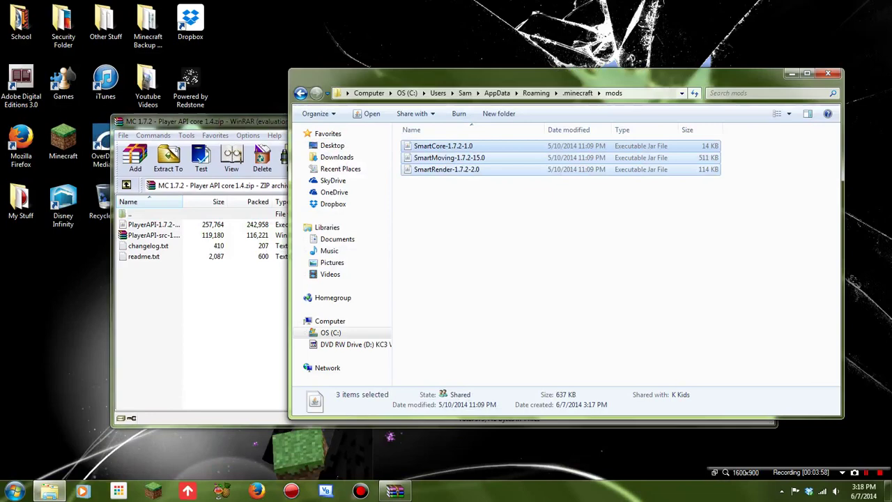
drag(558, 73, 677, 60)
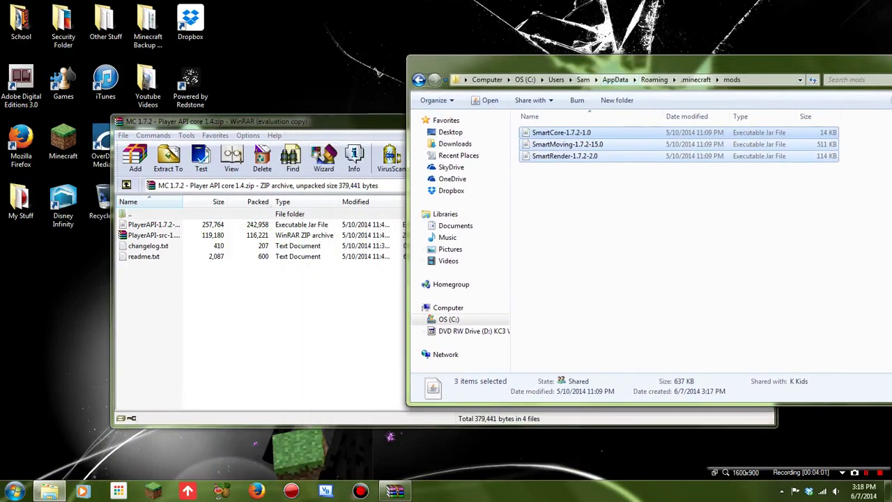
click(150, 224)
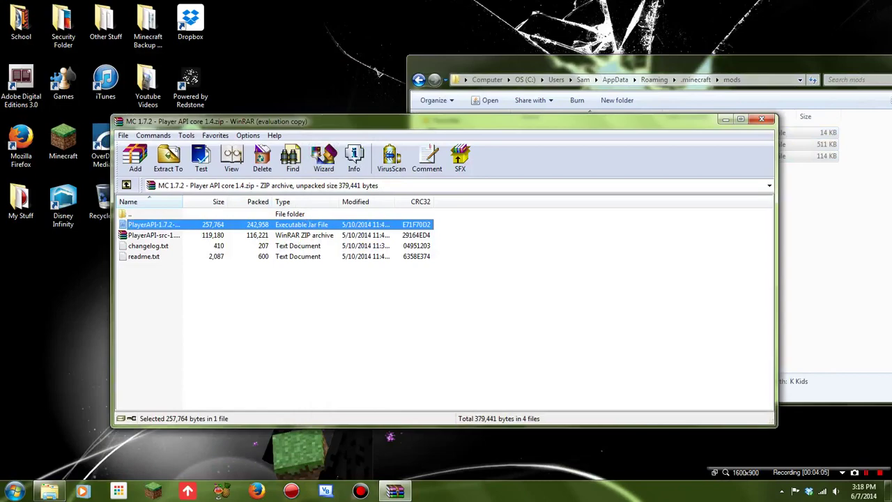
drag(150, 224, 815, 244)
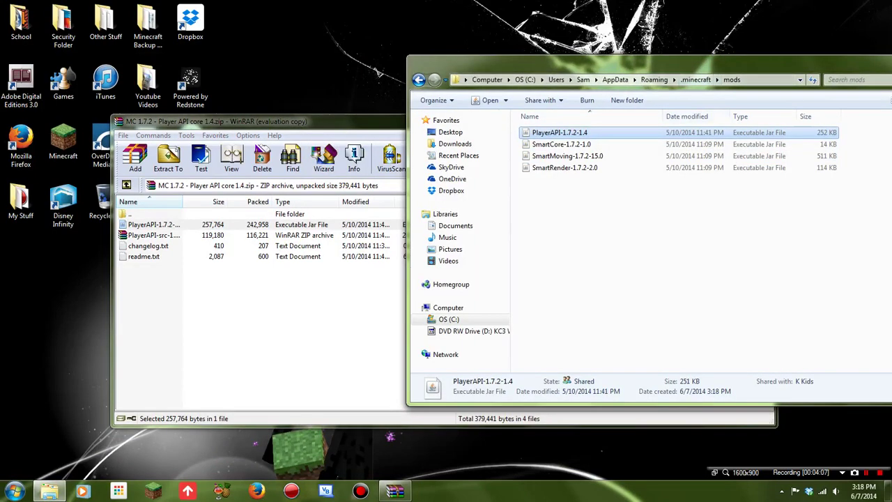
click(395, 491)
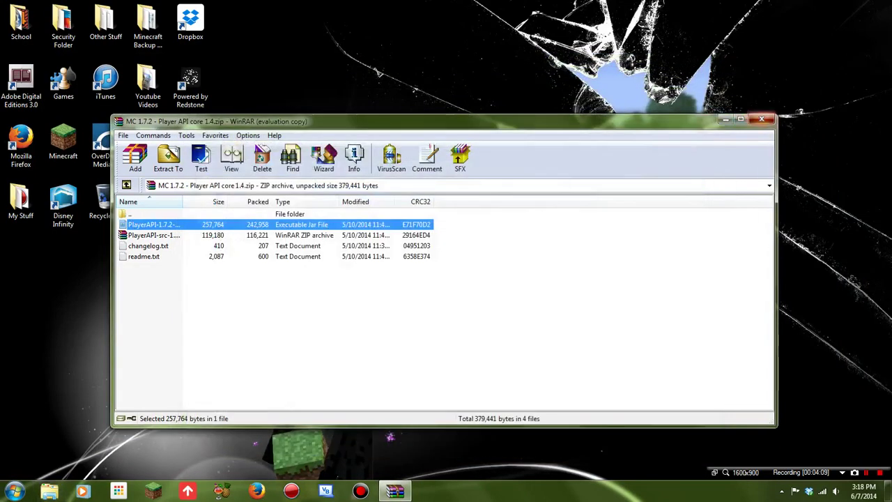
key(alt+F4)
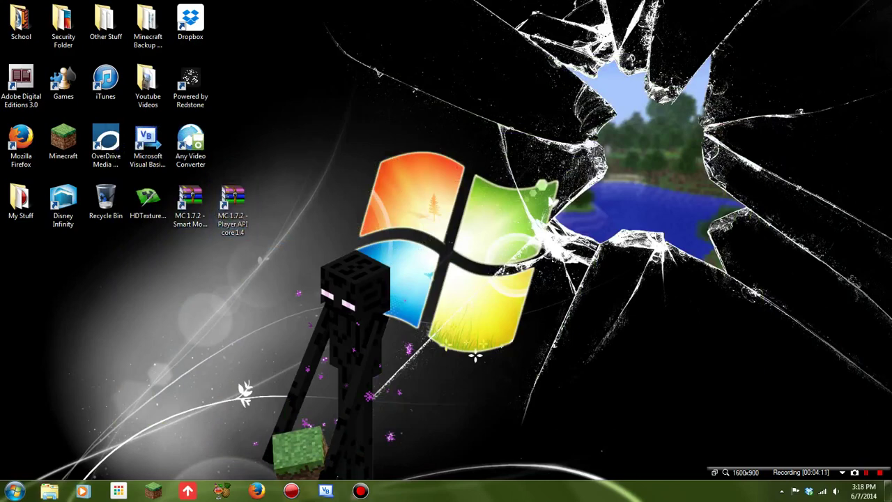